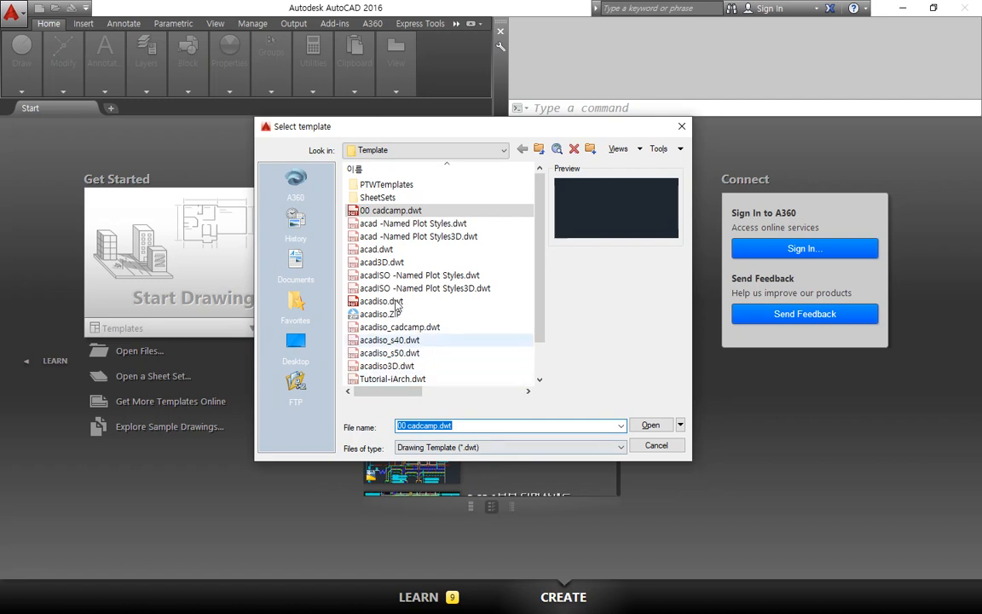
Create a new drawing from the acadiso.dwt template.
left_click(383, 301)
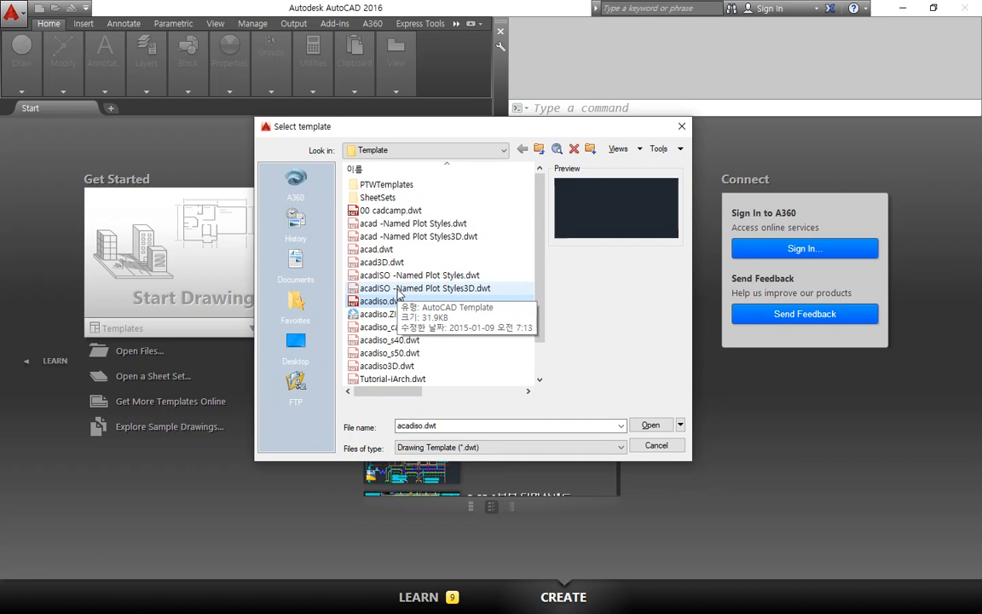
key("Return")
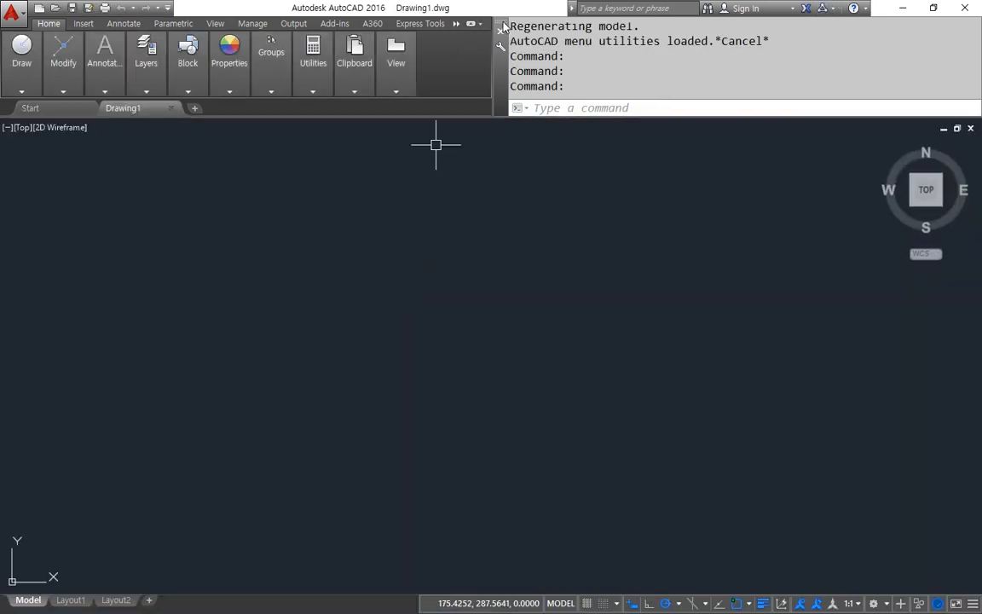
Undock the command line and place it as a floating bar along the upper edge of the drawing area.
left_click_drag(503, 23, 430, 115)
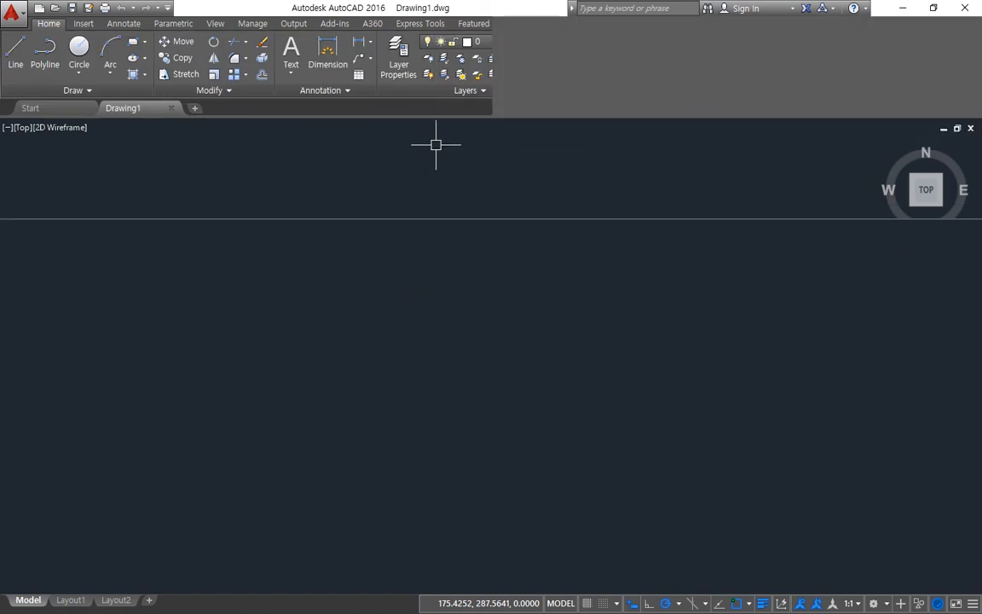
mouse_move(4, 72)
left_mouse_down()
mouse_move(56, 224)
mouse_move(50, 130)
left_mouse_up()
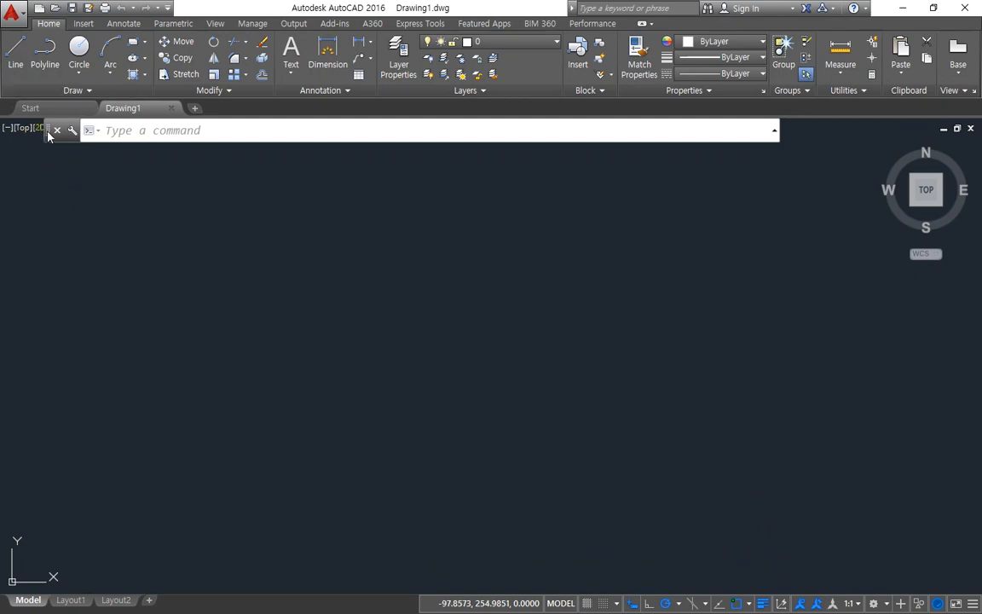
left_click_drag(48, 128, 131, 161)
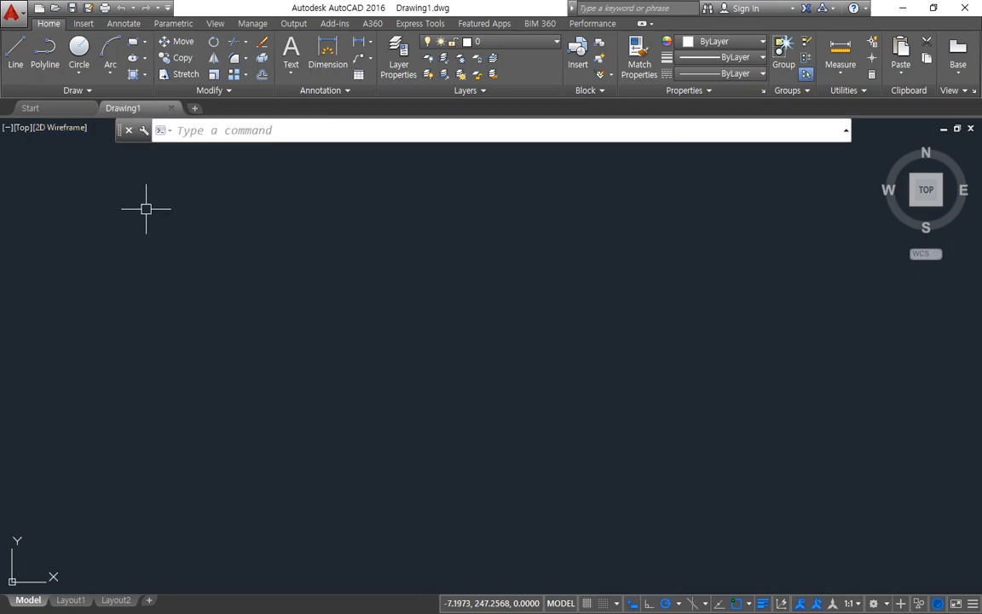
Create four new layers named cen, hin, out and txt.
left_click(398, 62)
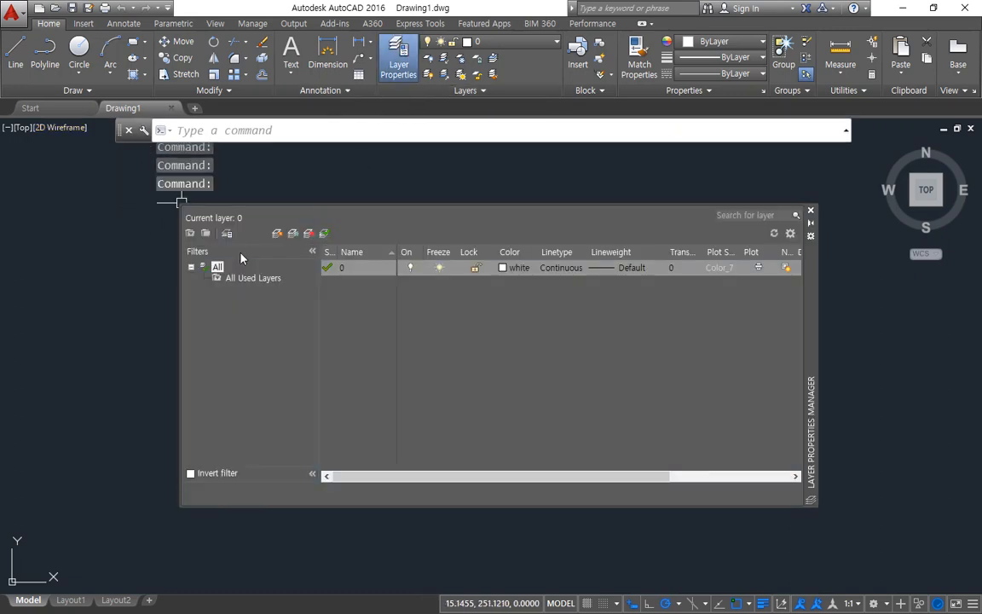
left_click(281, 237)
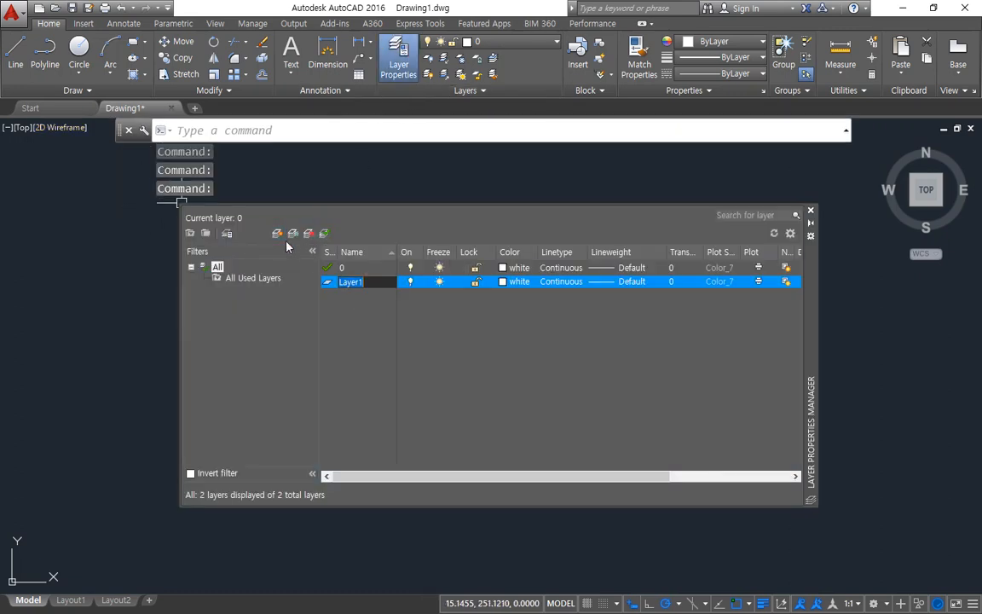
type("cen")
key("Return")
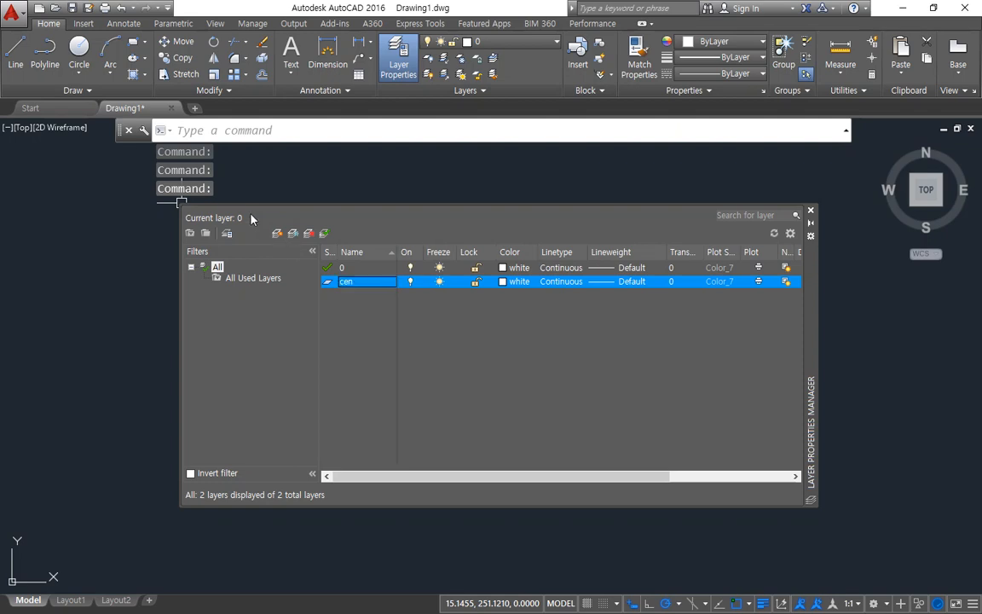
left_click(276, 233)
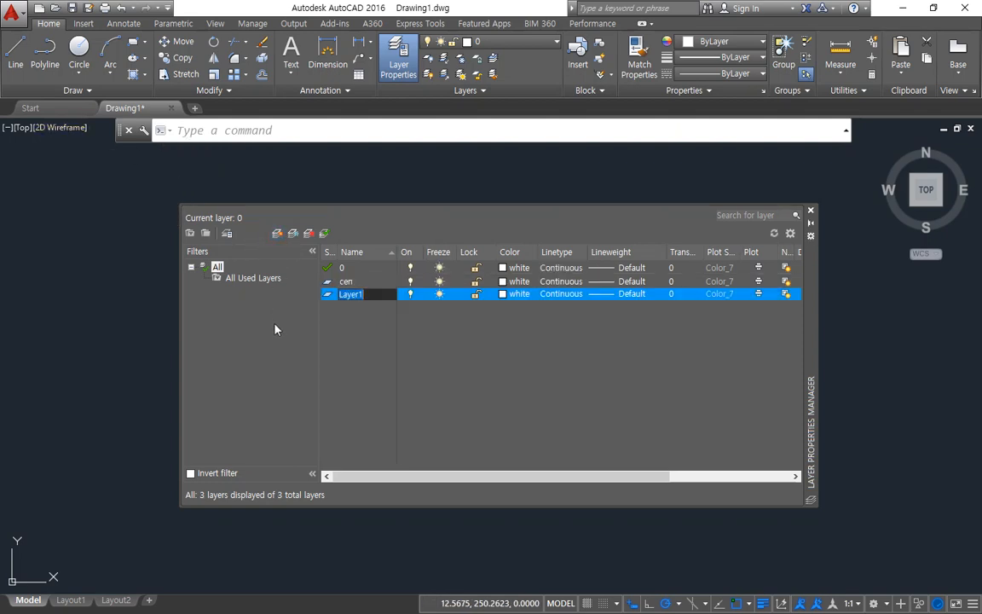
type("hin")
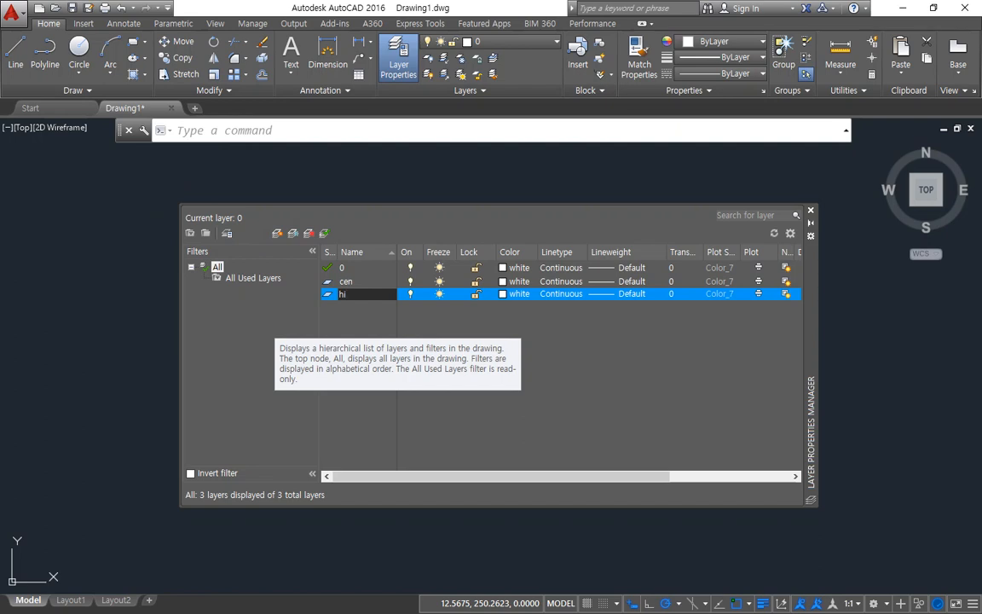
left_click(283, 235)
type("out")
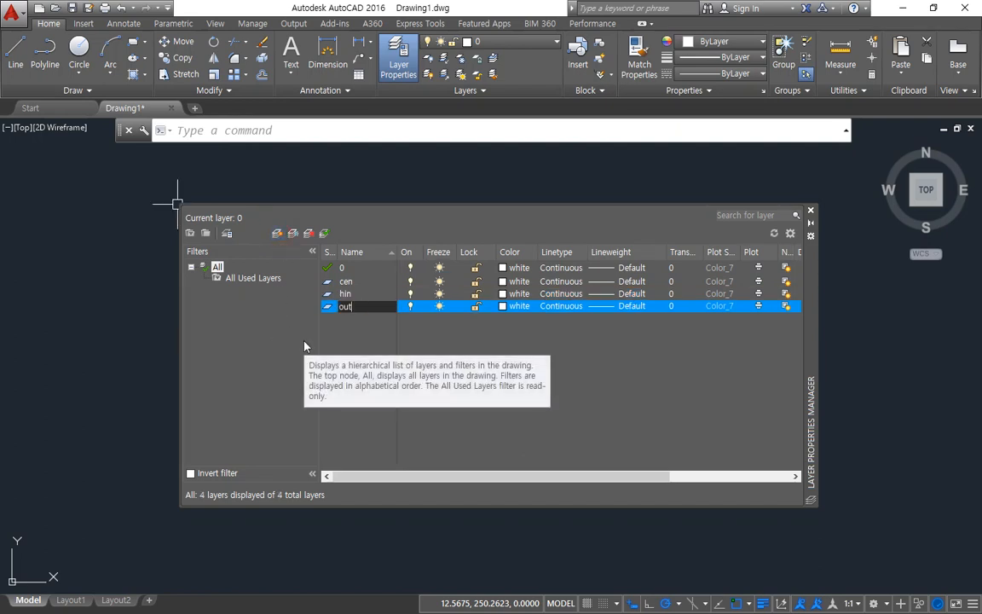
left_click(290, 235)
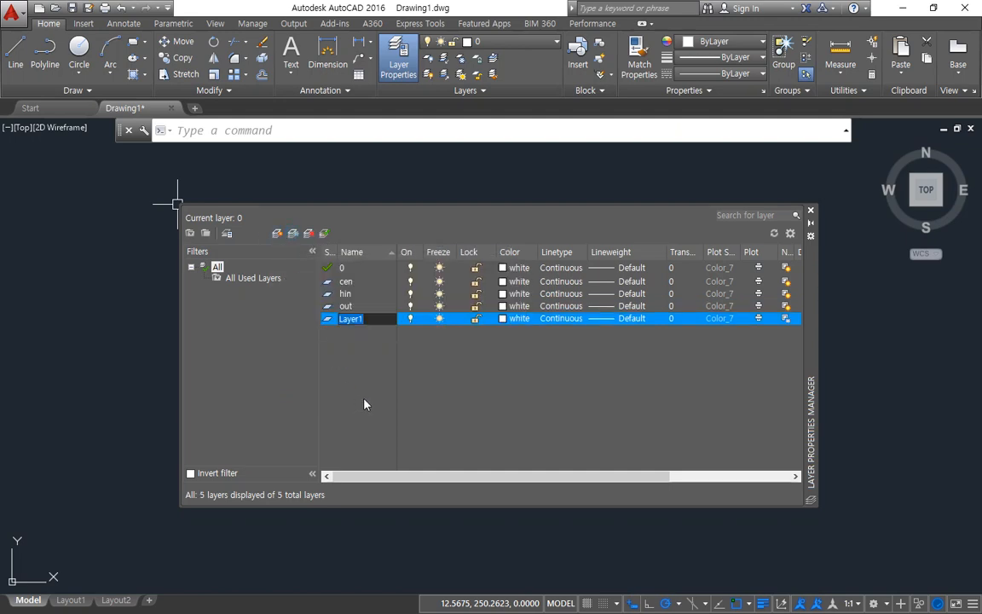
type("txt")
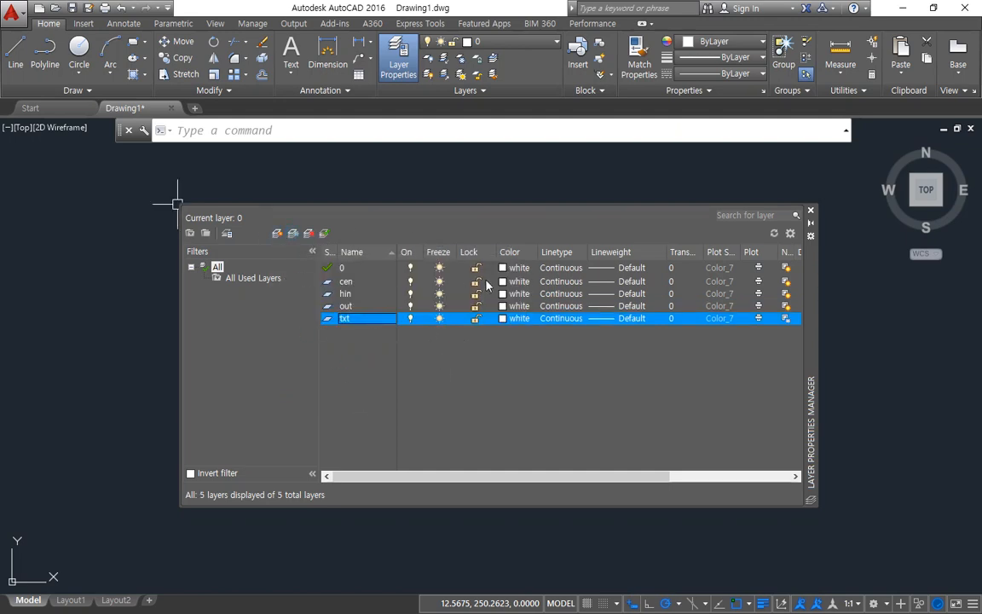
Set the cen layer's color to red (1) and the hin layer's color to yellow (2).
left_click(512, 282)
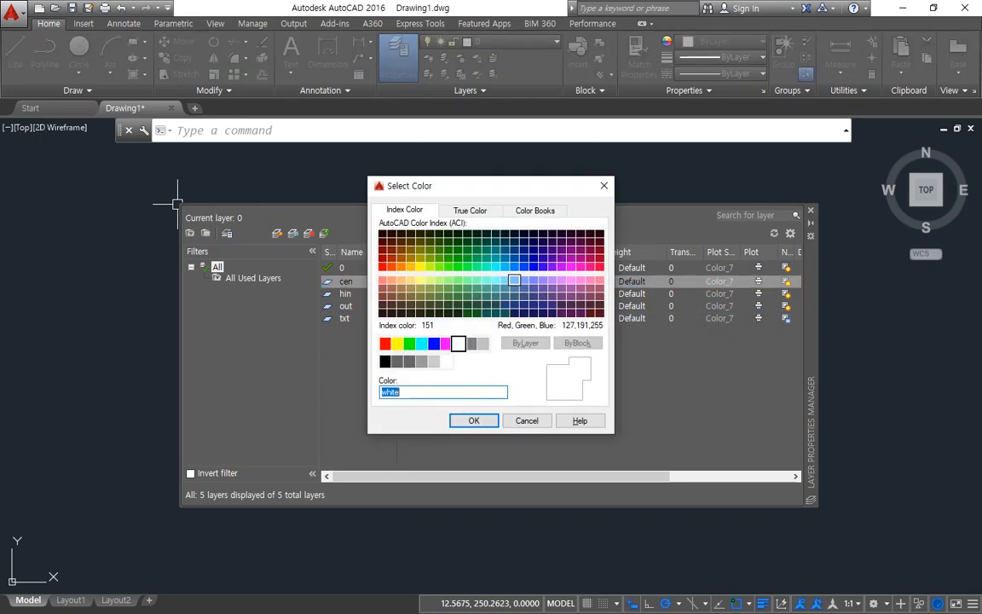
type("1")
key("Return")
left_click(515, 294)
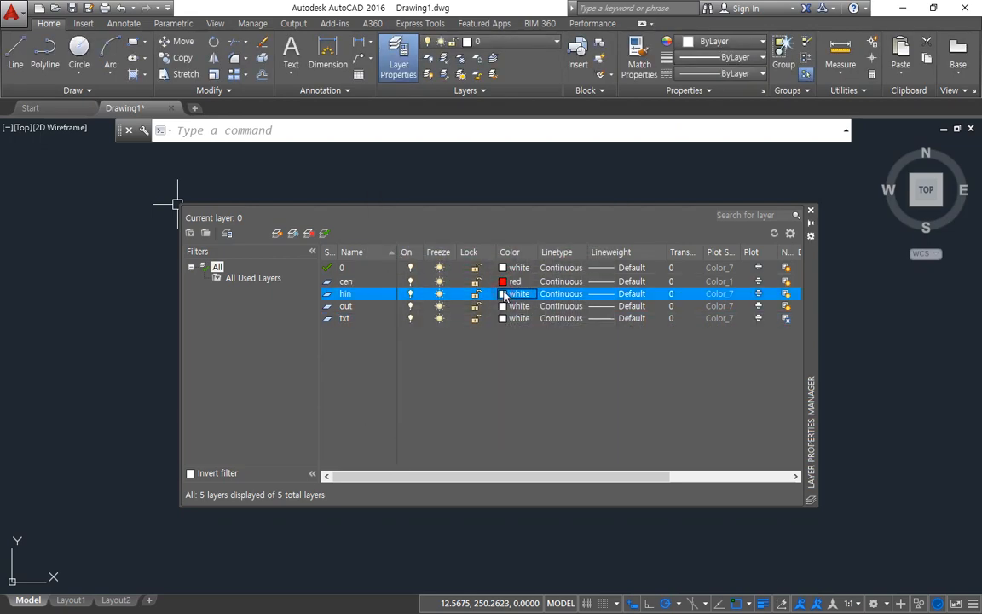
type("2")
key("Return")
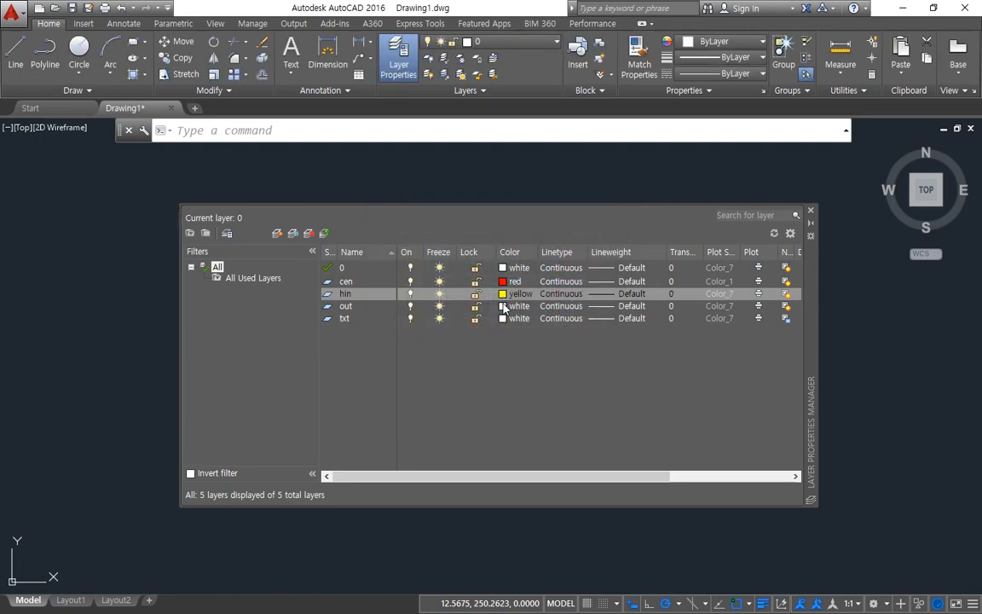
Set the out layer's color to green (3) and the txt layer's color to cyan (4).
left_click(510, 306)
type("3")
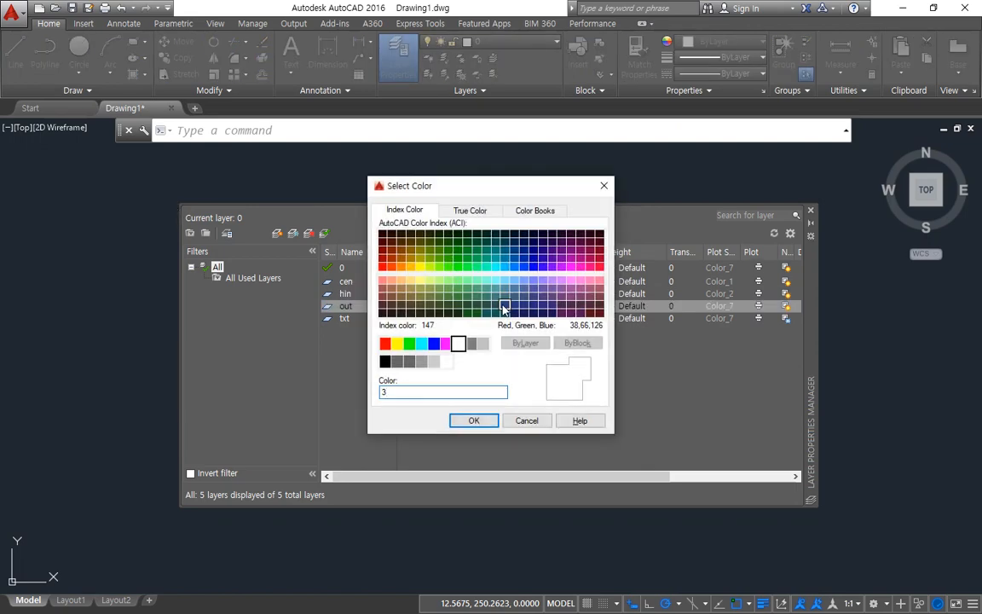
key("Return")
left_click(506, 318)
type("4")
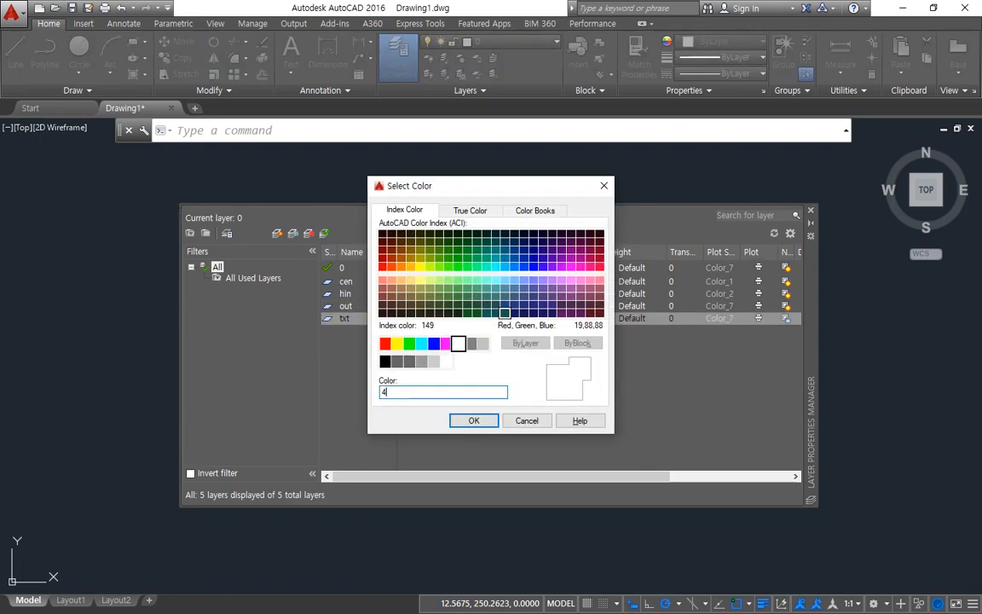
key("Return")
Load the CENTER and HIDDEN linetypes and assign CENTER to the cen layer.
left_click(560, 287)
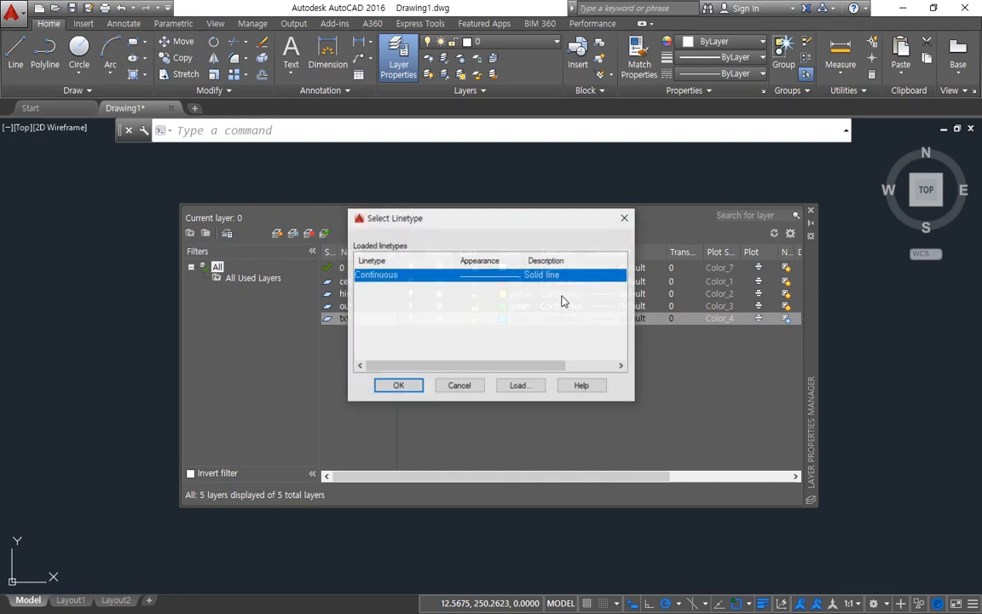
left_click(500, 389)
left_click(418, 314)
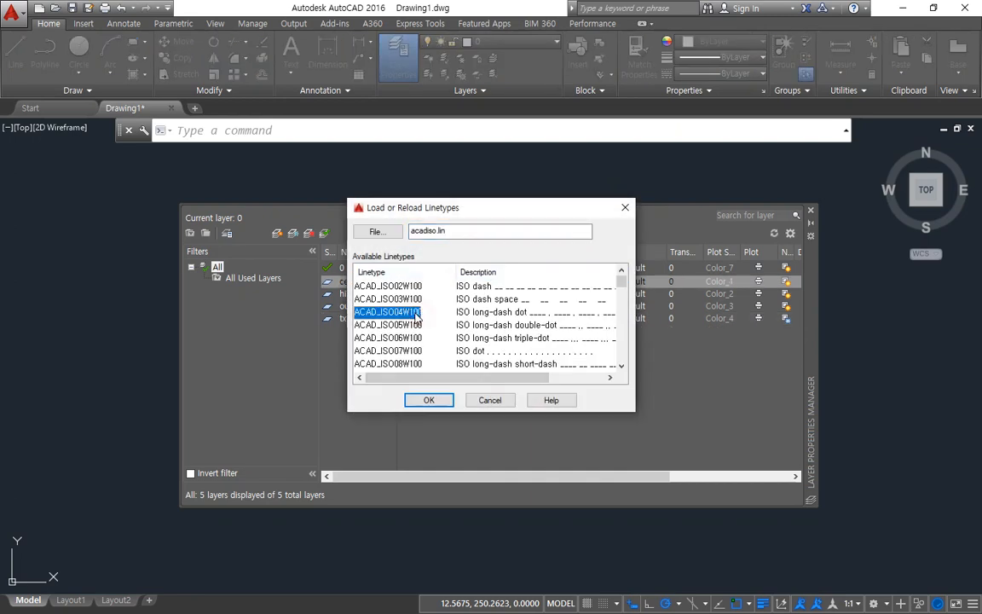
key("c")
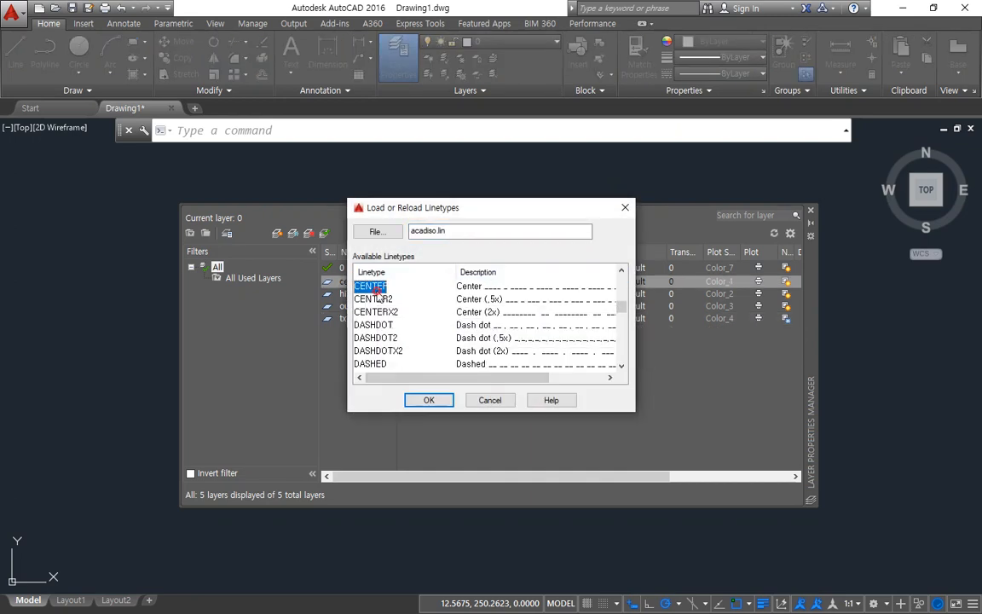
key("Return")
left_click(535, 388)
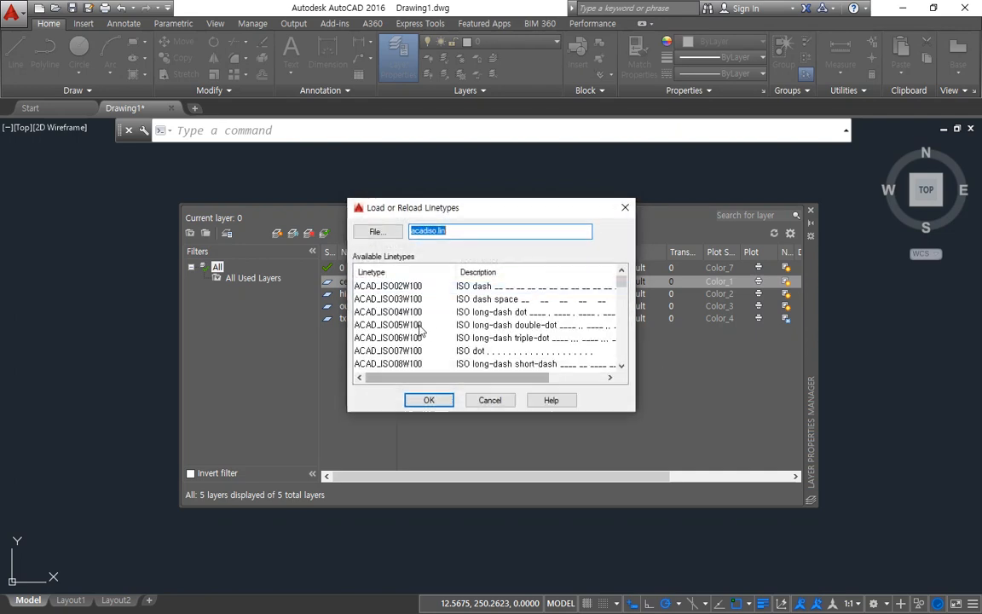
left_click(370, 308)
key("h")
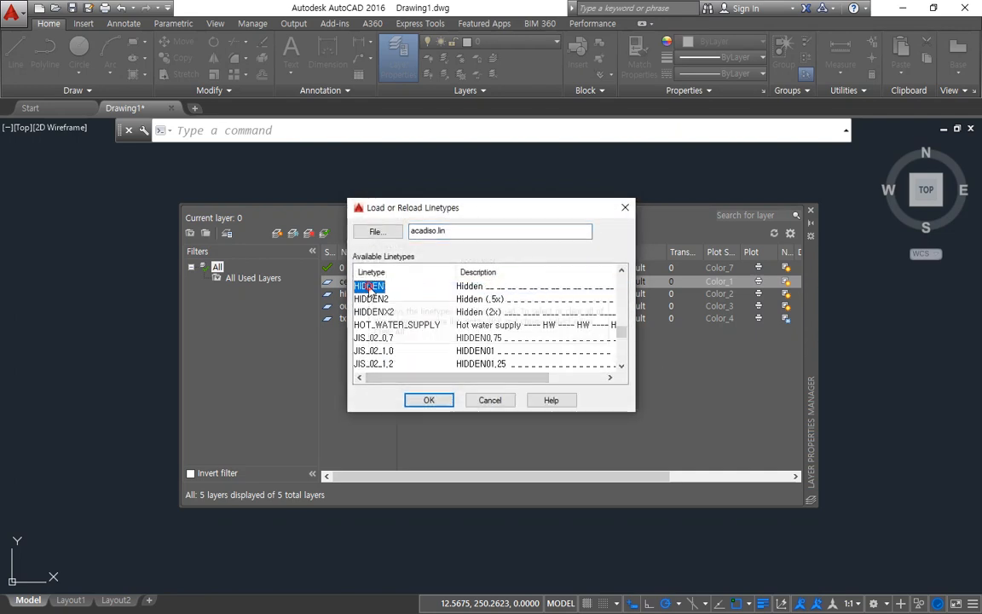
double_click(370, 287)
left_click(380, 276)
left_click(414, 383)
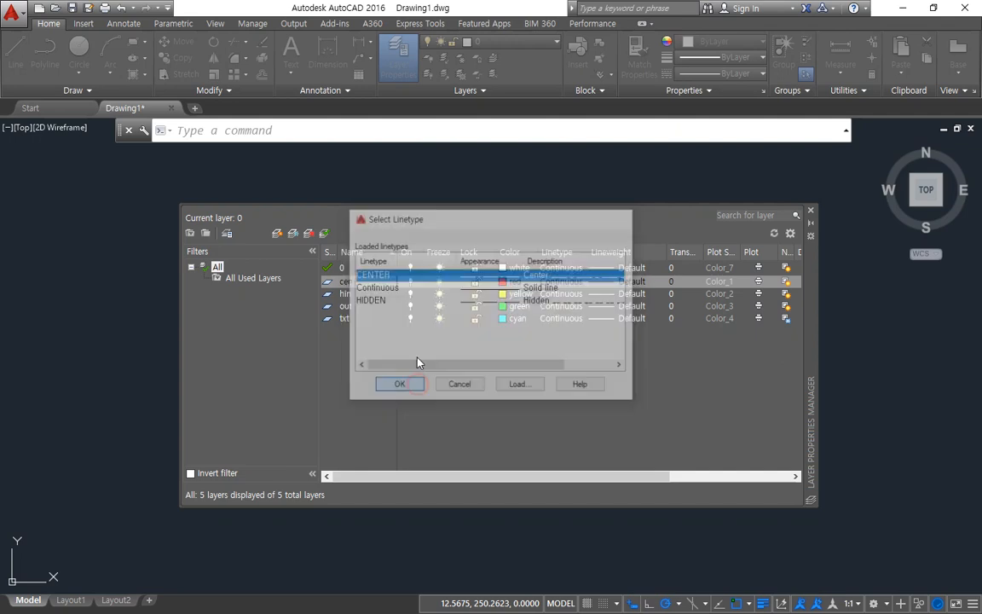
Assign the HIDDEN linetype to the hin layer.
left_click(581, 295)
left_click(384, 301)
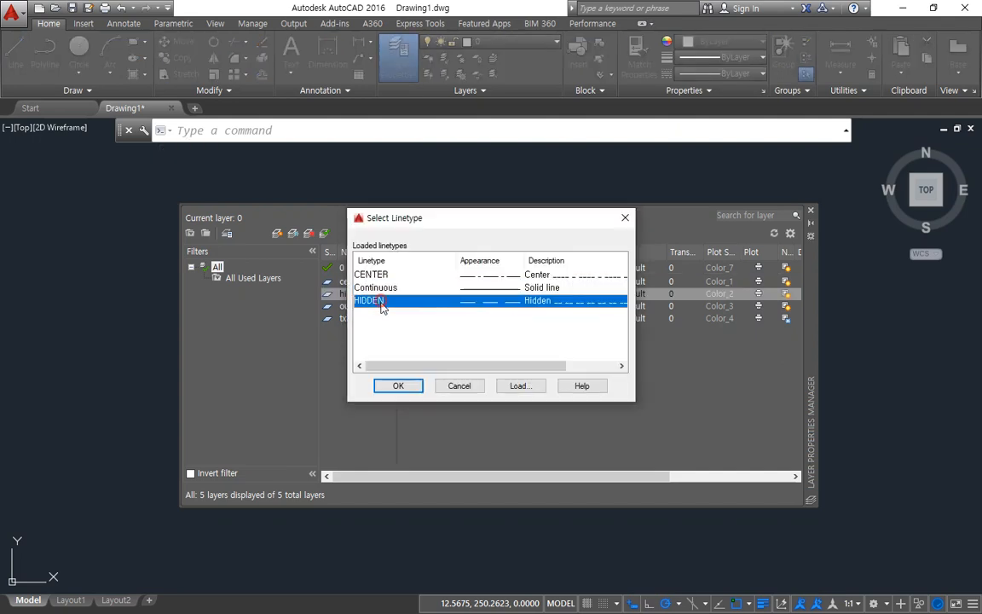
left_click(398, 385)
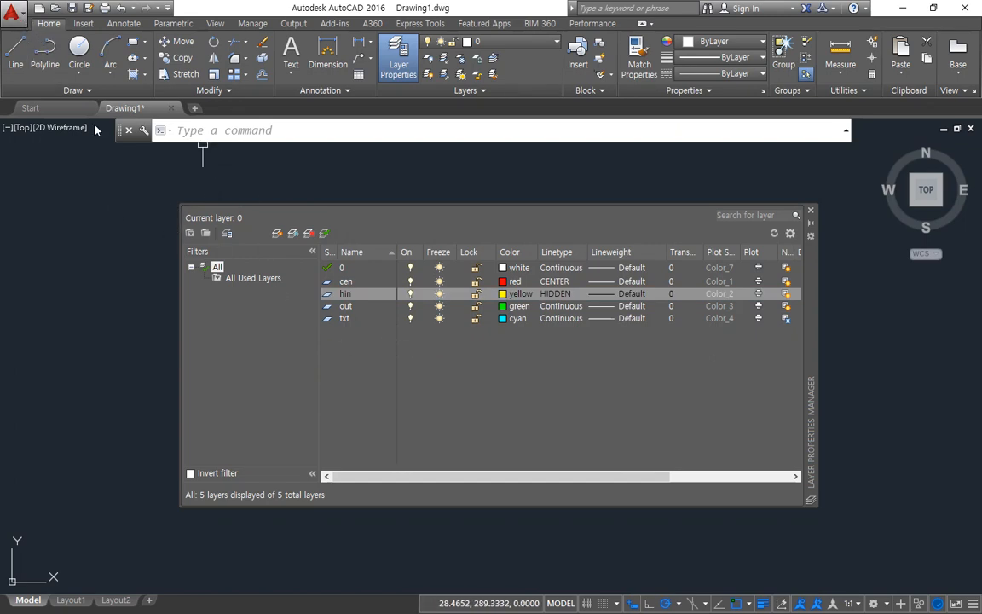
Choose AutoCAD Drawing Template (*.dwt) as the save format, look through the existing template files, and leave without saving.
left_click(277, 134)
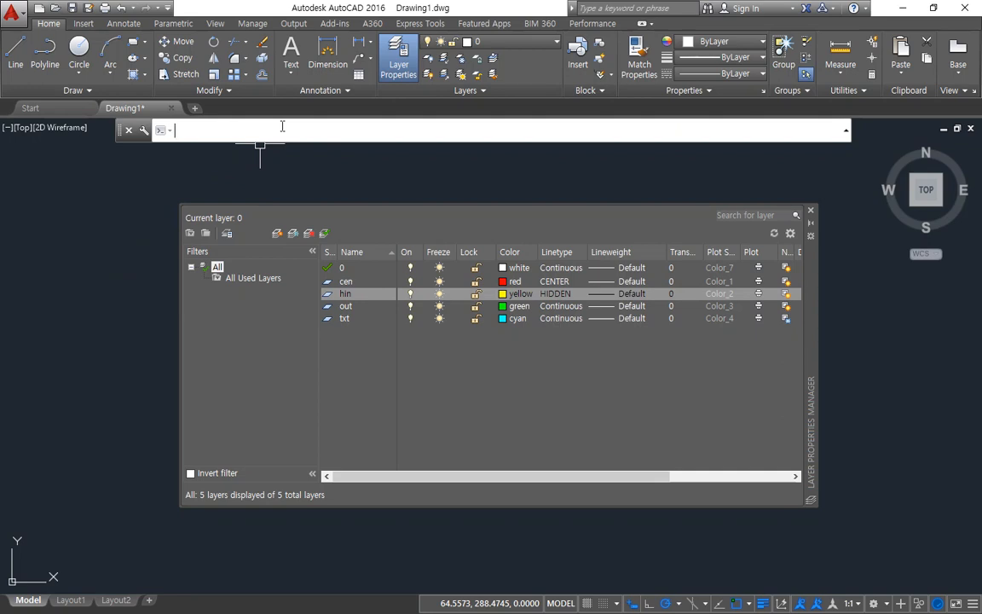
key("ctrl+s")
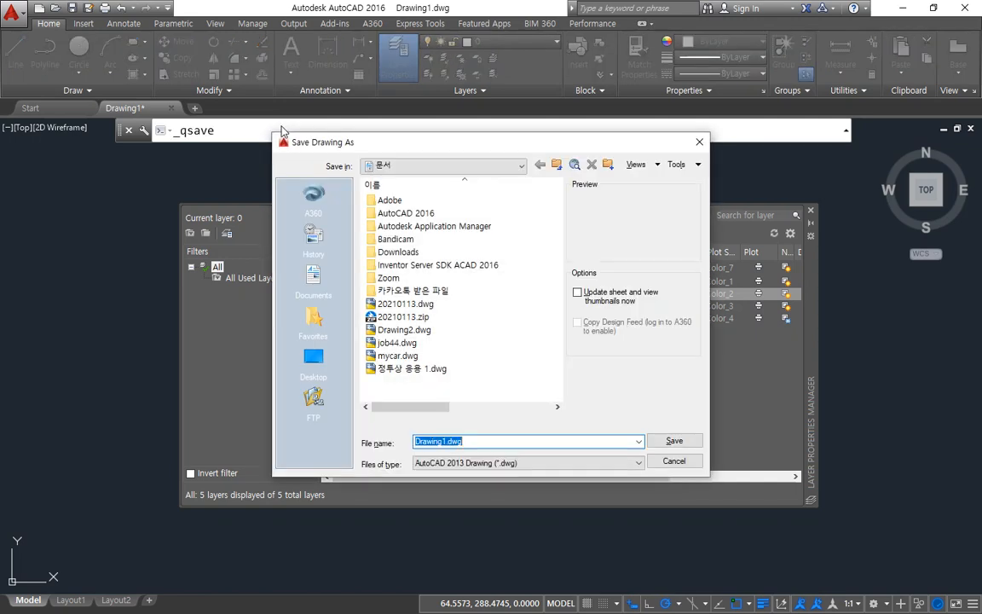
left_click_drag(382, 142, 303, 27)
left_click(508, 344)
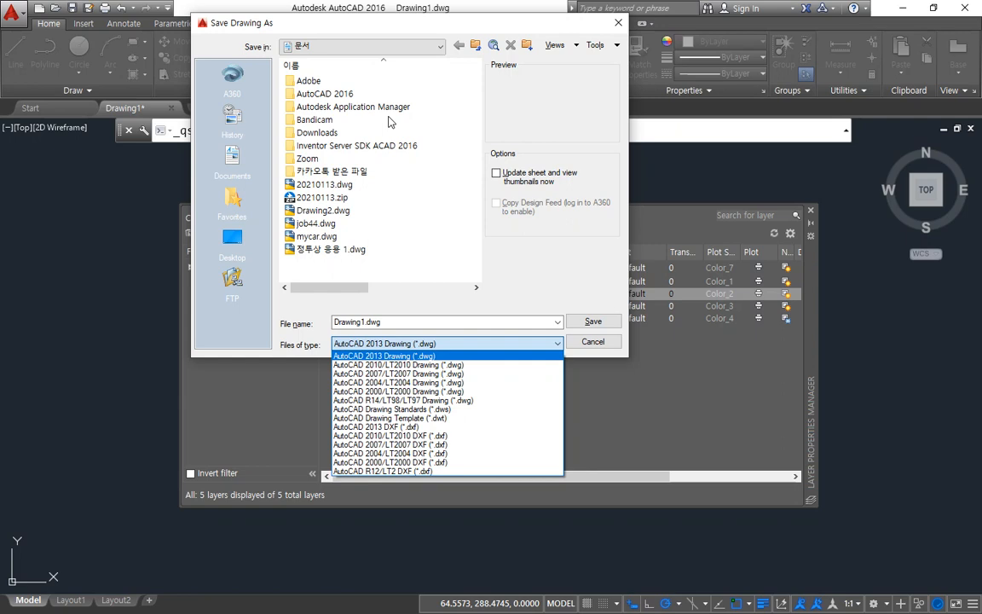
left_click(485, 418)
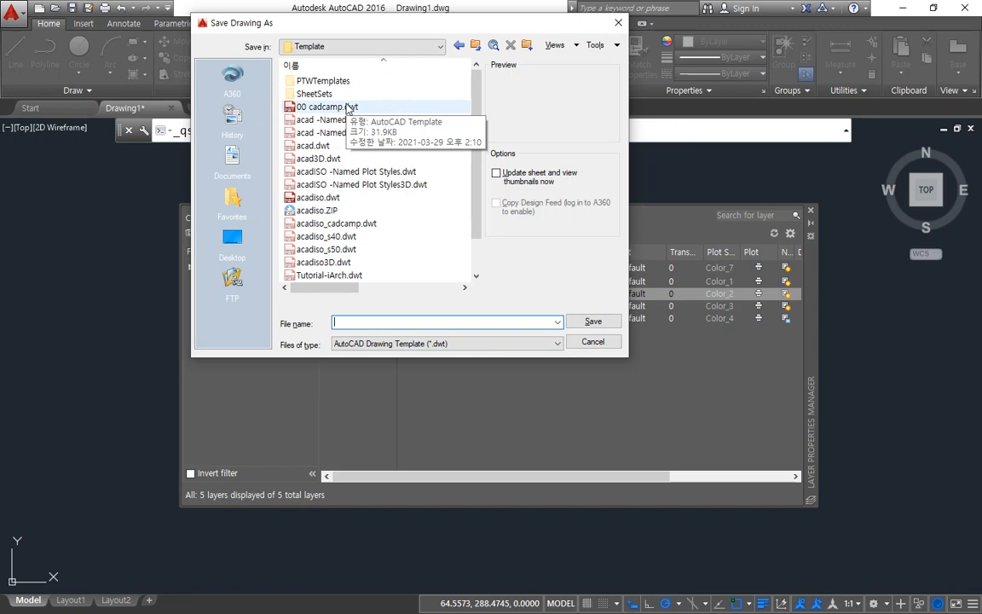
key("Escape")
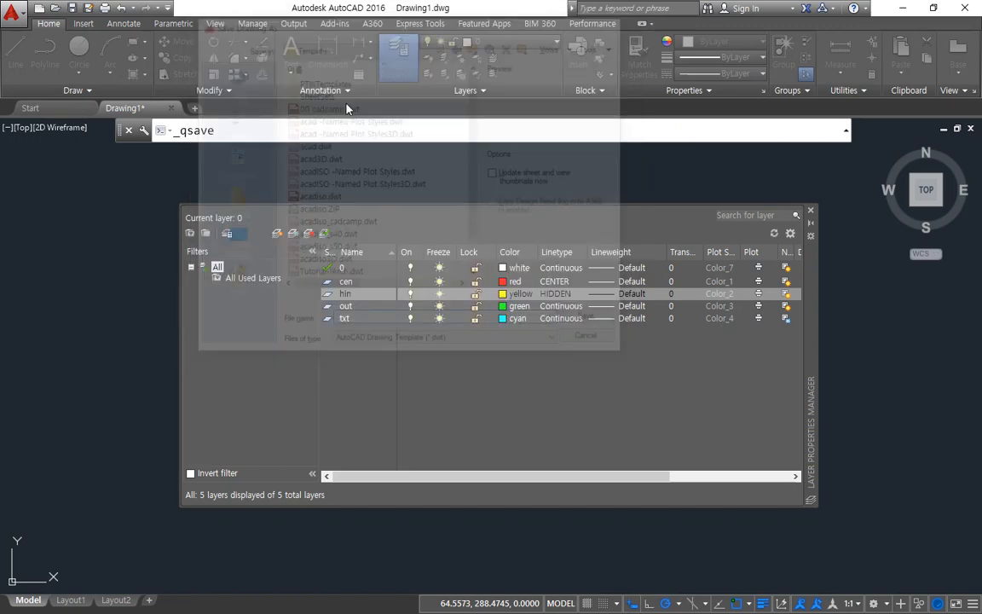
Close the drawing without saving and start a new one from the 00 cadcamp.dwt template.
key("ctrl+F4")
key("n")
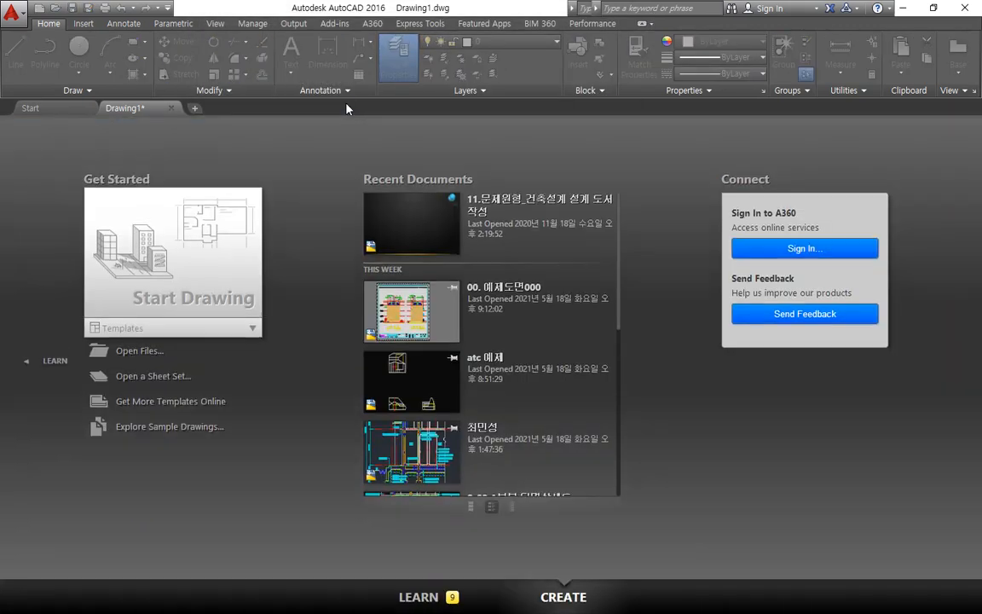
key("ctrl+n")
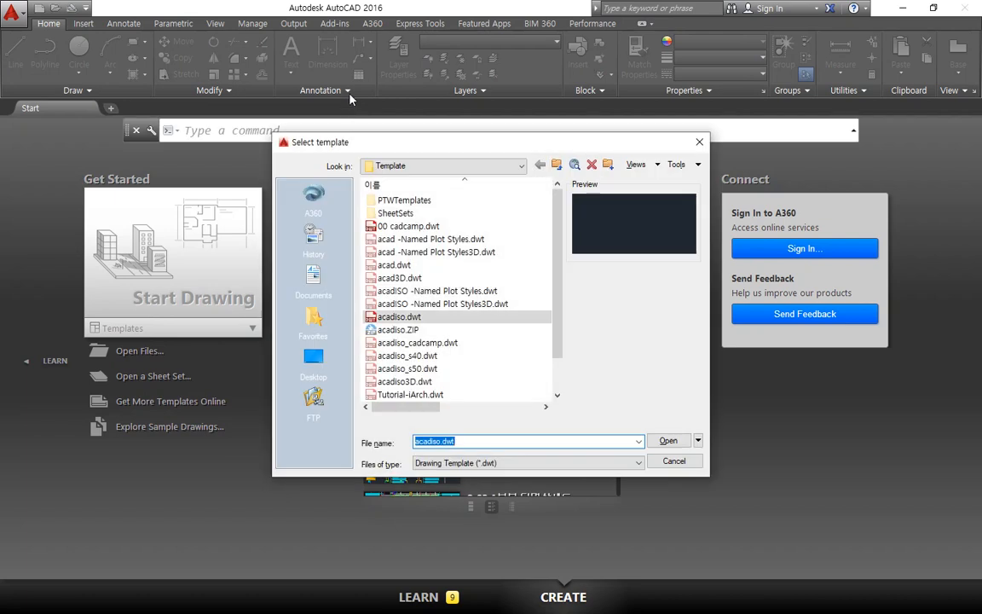
left_click(435, 226)
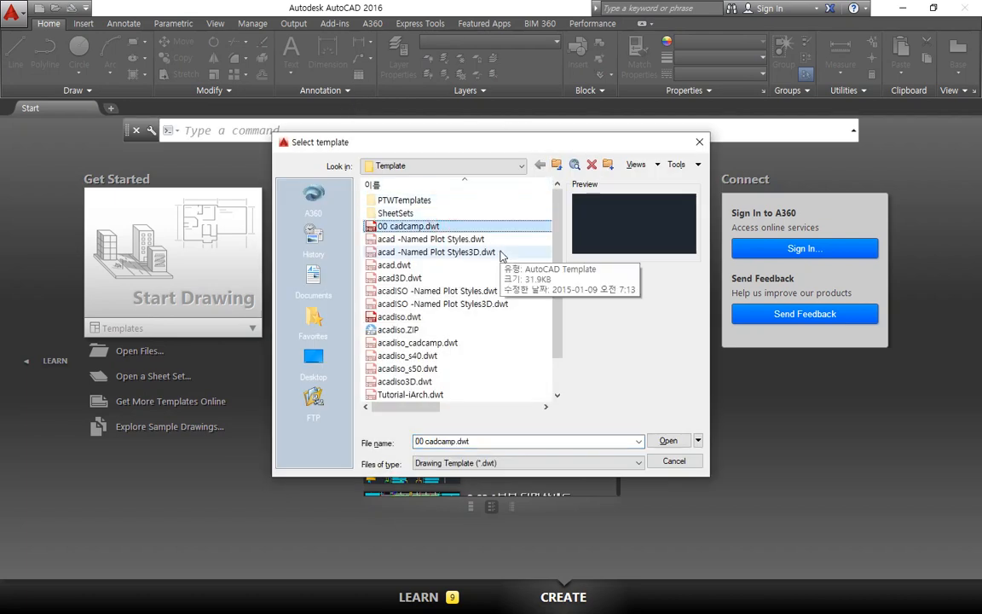
key("Return")
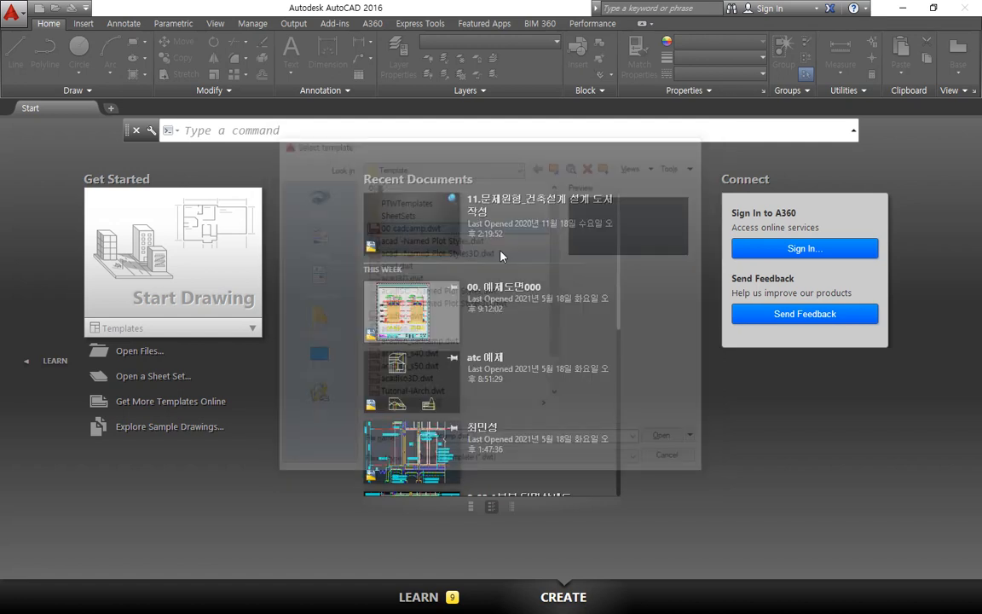